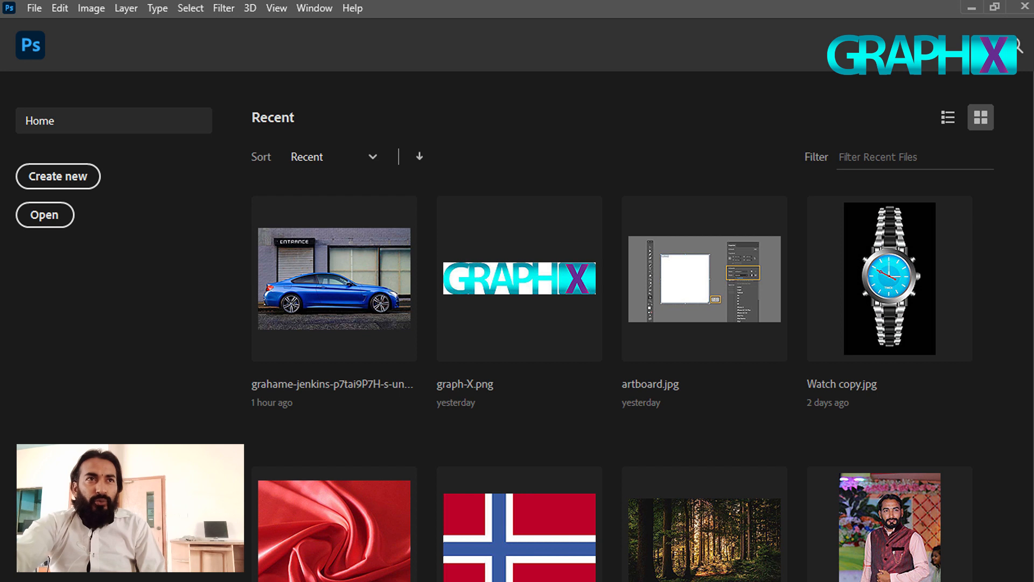
Step: Start creating a new document
key("ctrl+n")
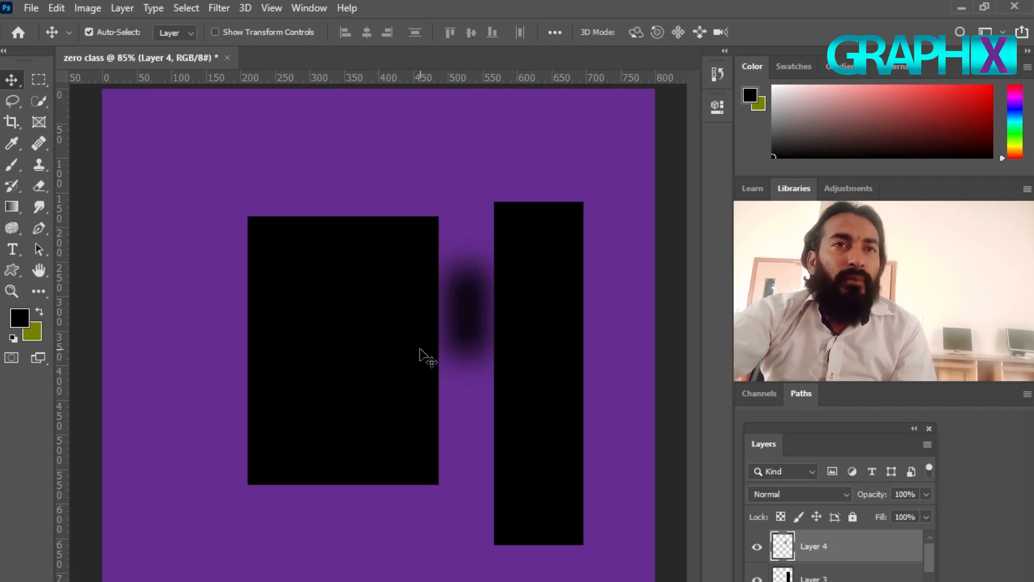
key("ctrl+alt+space")
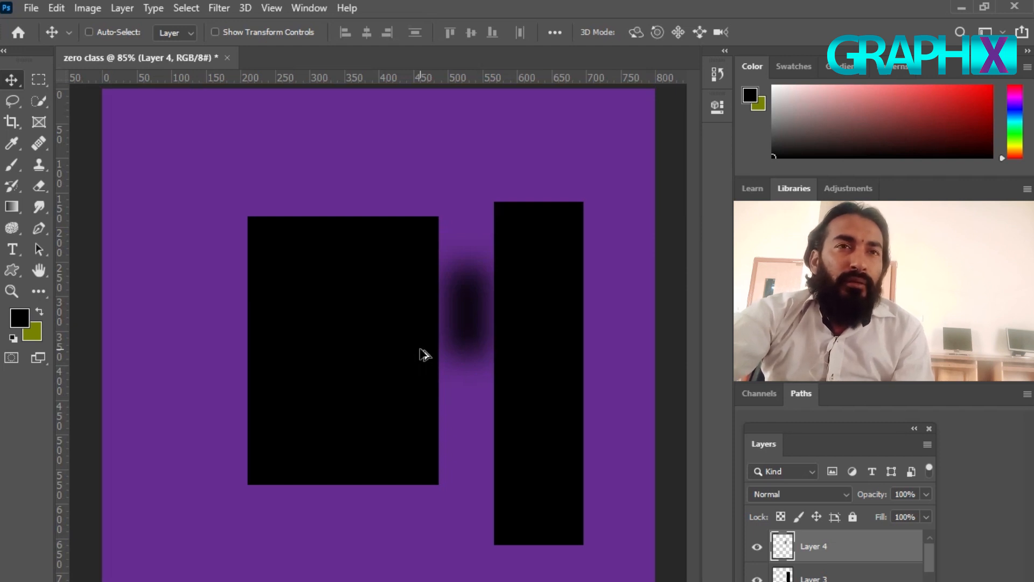
key("ctrl")
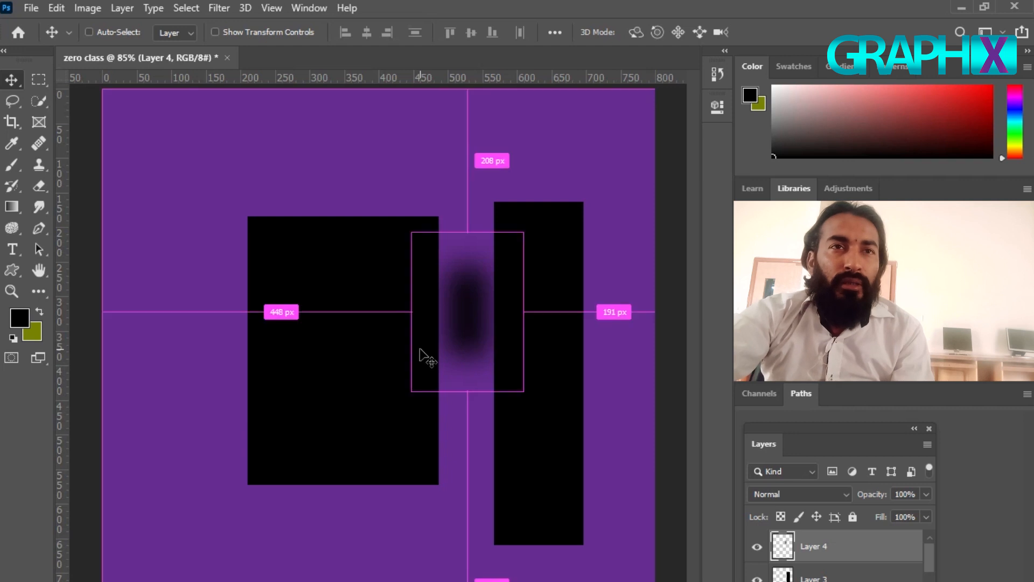
key("ctrl+space")
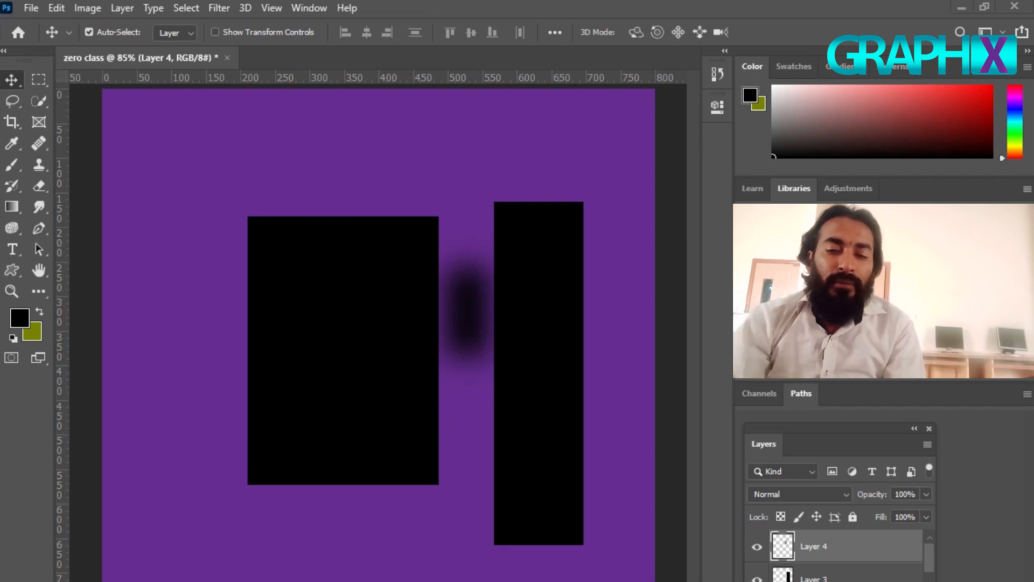
key("ctrl+1")
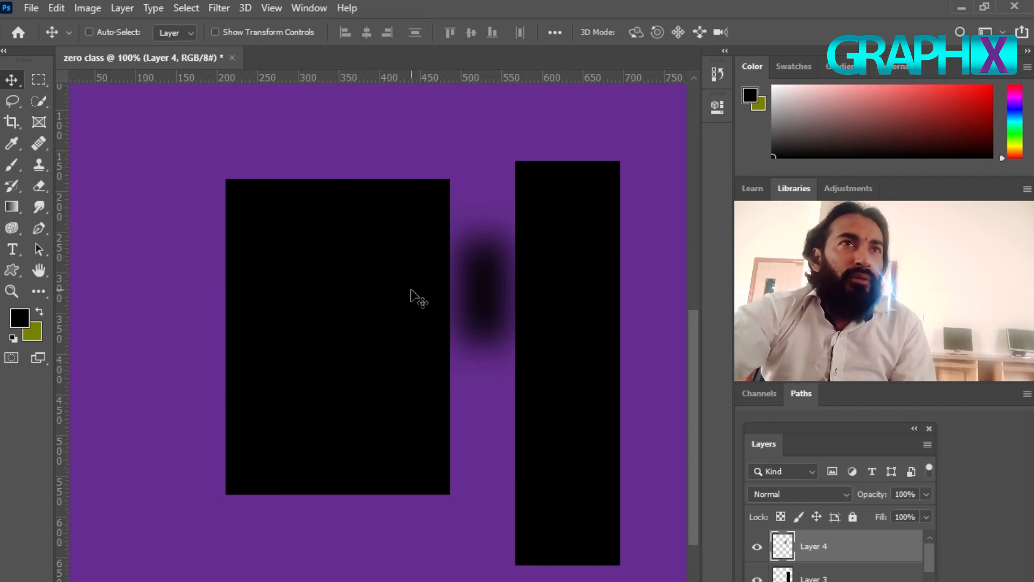
key("ctrl+minus")
left_click(397, 304, "ctrl+alt")
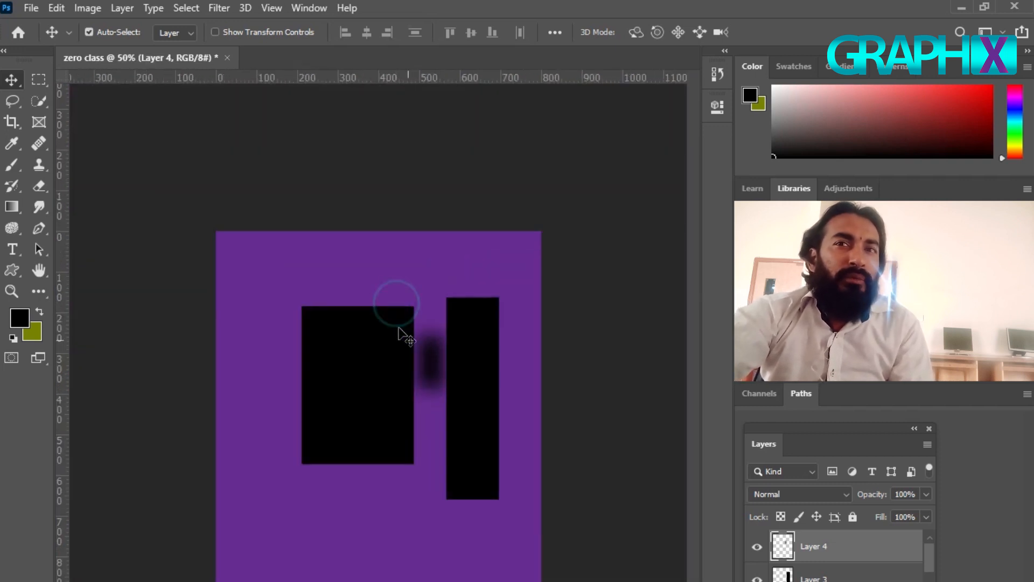
left_click(393, 347)
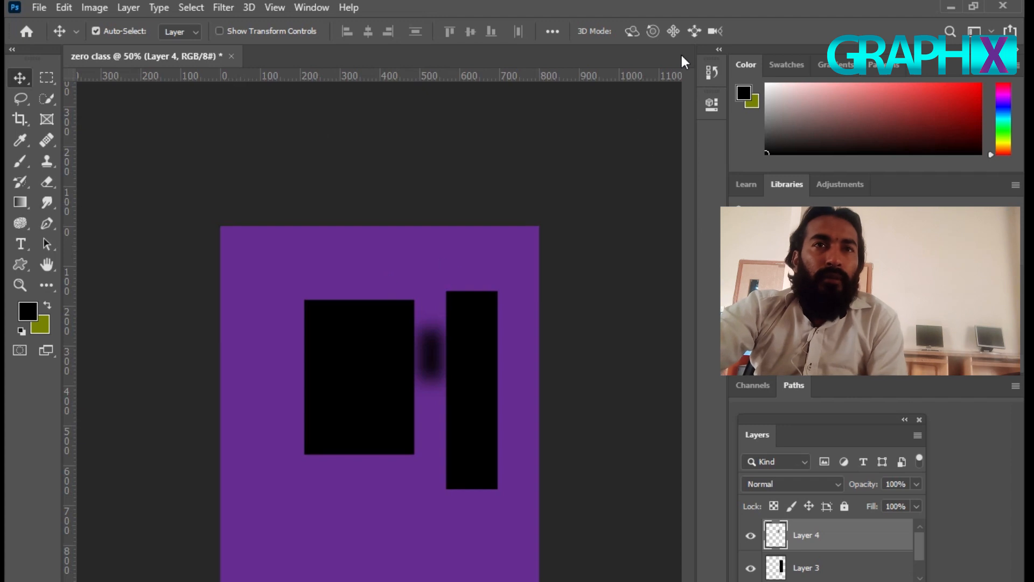
Step: Minimize the current window and open the blue car photo from the desktop in Photoshop
left_click(951, 6)
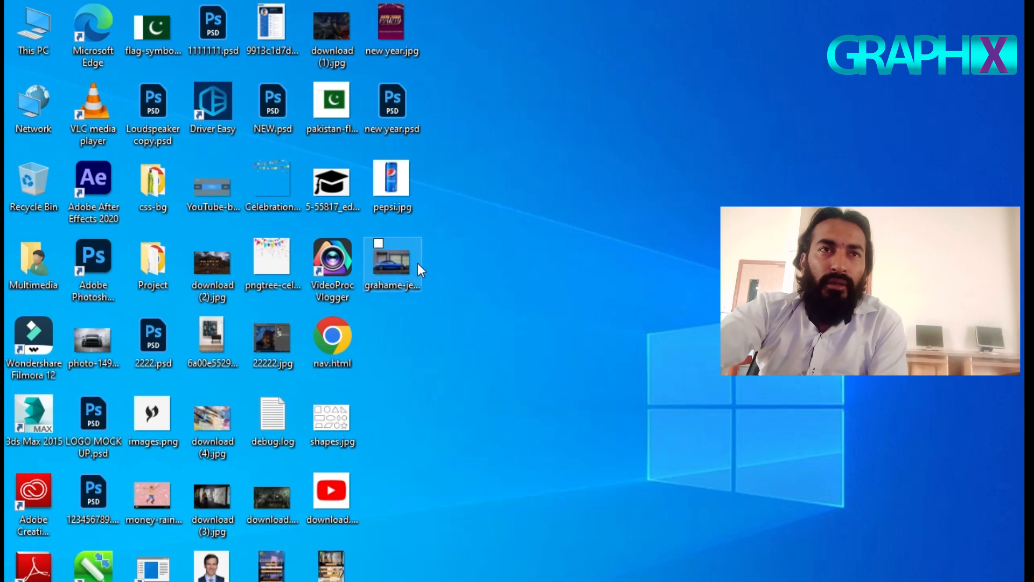
left_click(402, 267)
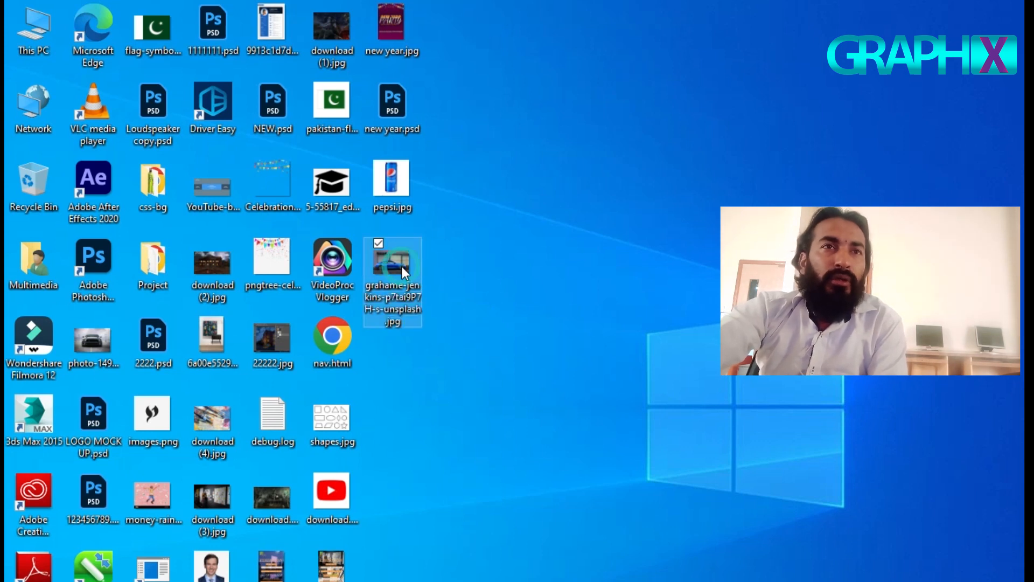
right_click(402, 265)
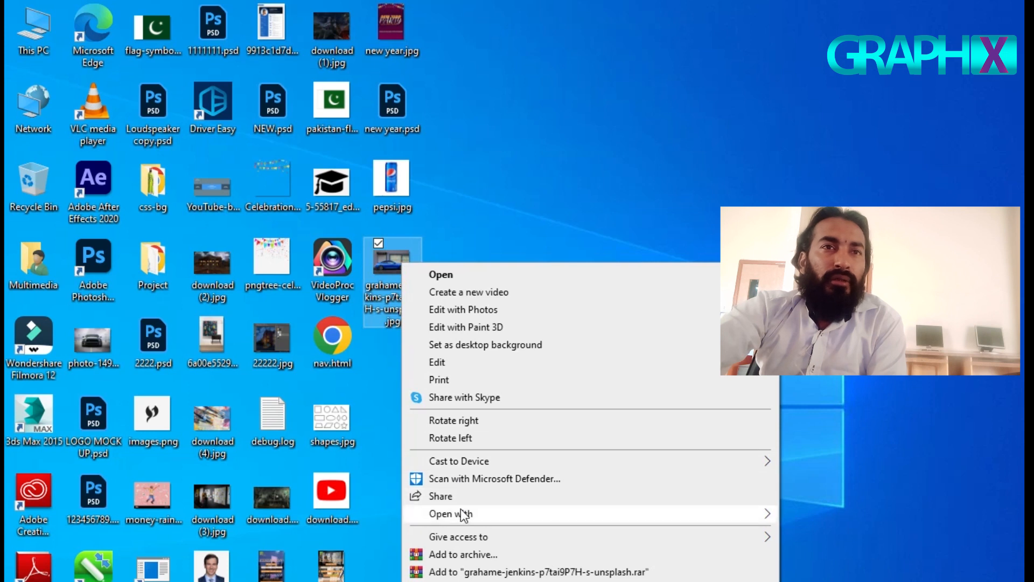
left_click(503, 514)
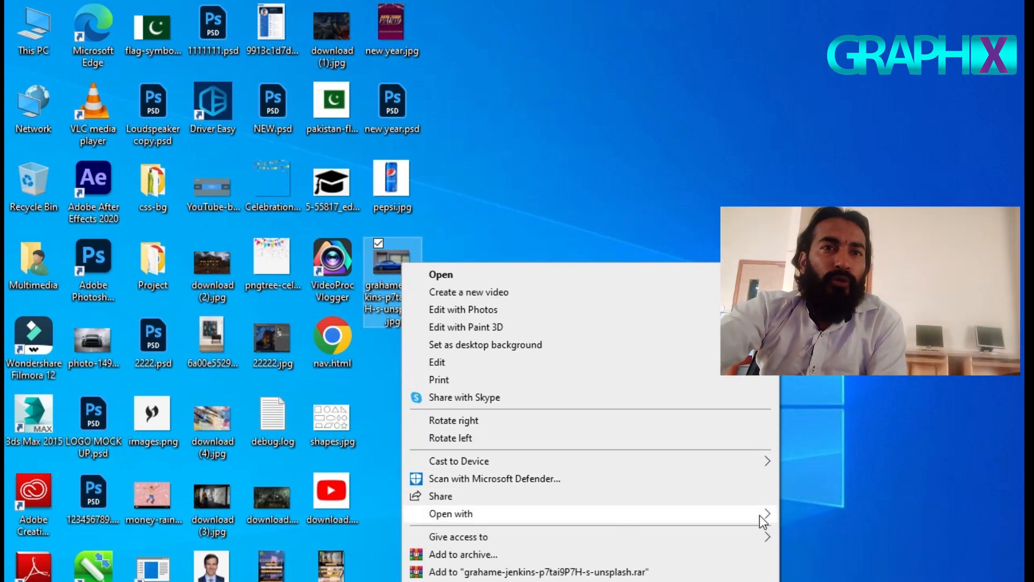
left_click(819, 532)
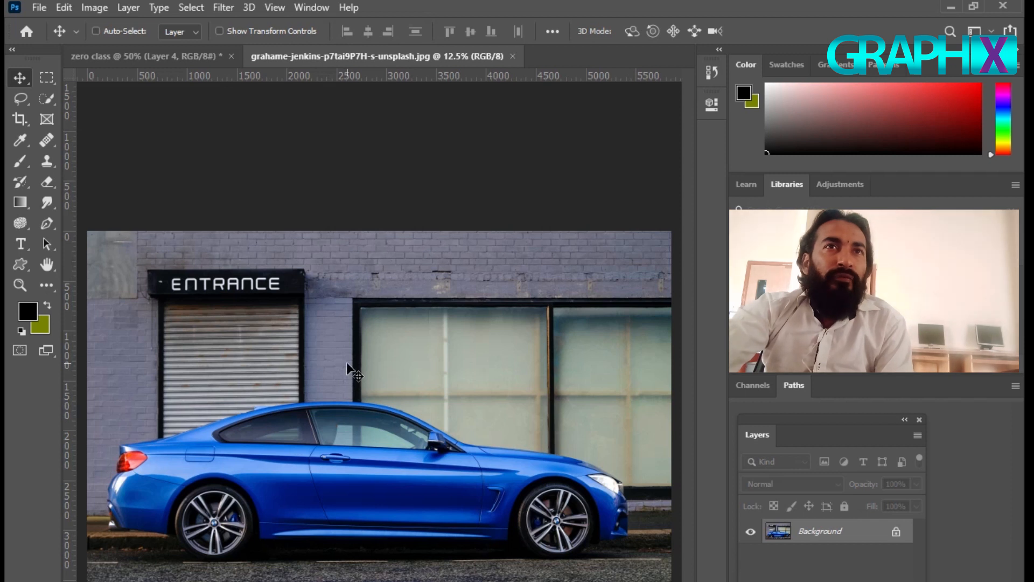
key("ctrl+1")
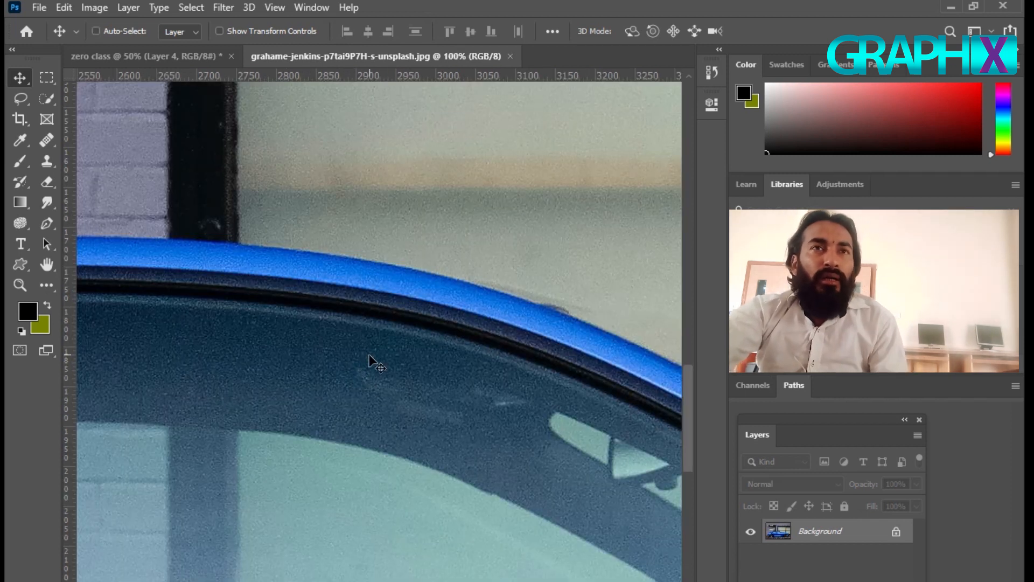
left_click(361, 408, "alt")
left_click(362, 408, "alt")
left_click(362, 408, "alt")
left_click(362, 408, "alt")
left_click(362, 408, "alt")
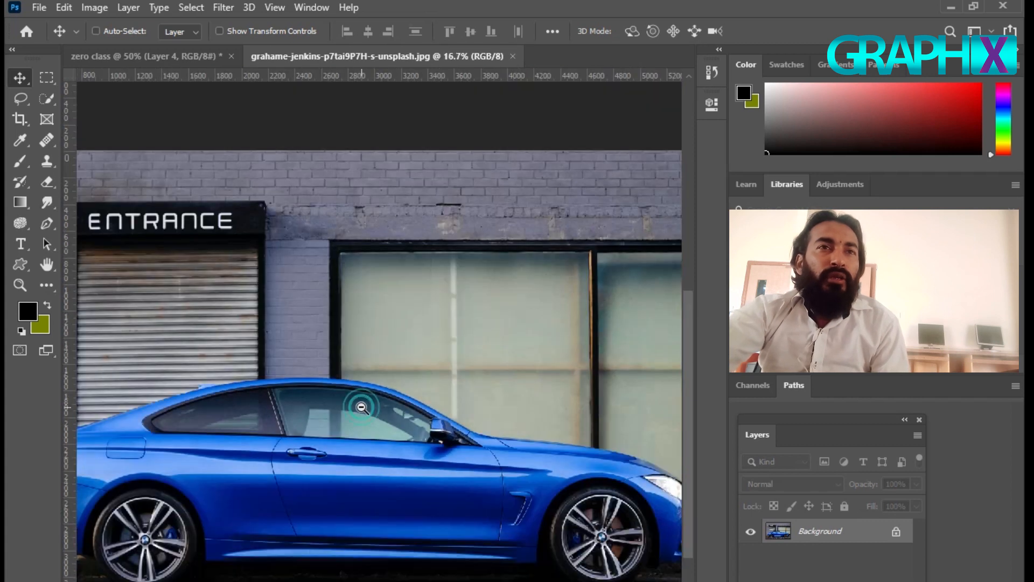
left_click(361, 408, "alt")
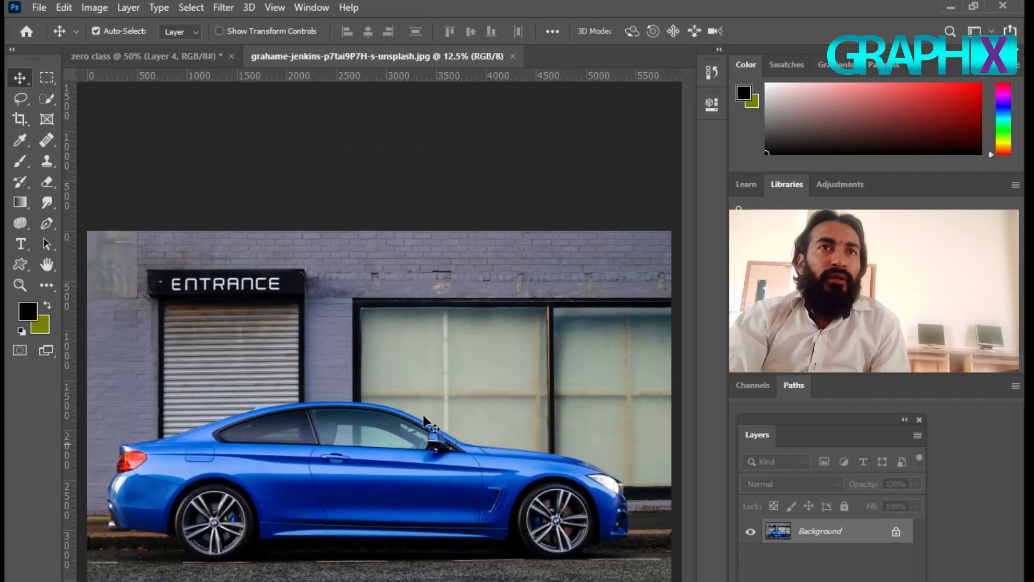
Step: Make an elliptical marquee selection enclosing the whole blue car and invert it to select the surroundings
left_click(43, 78)
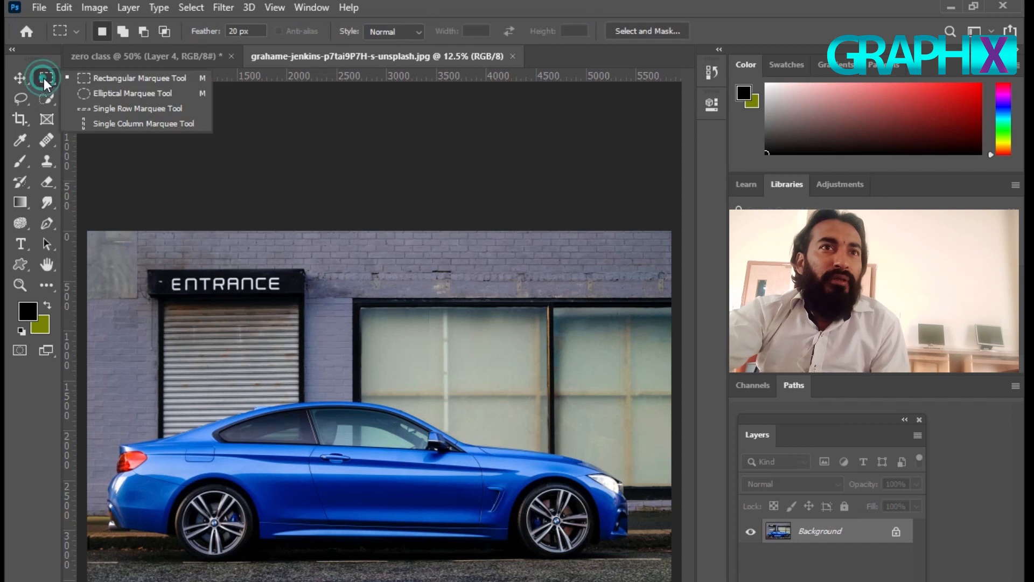
left_click(83, 96)
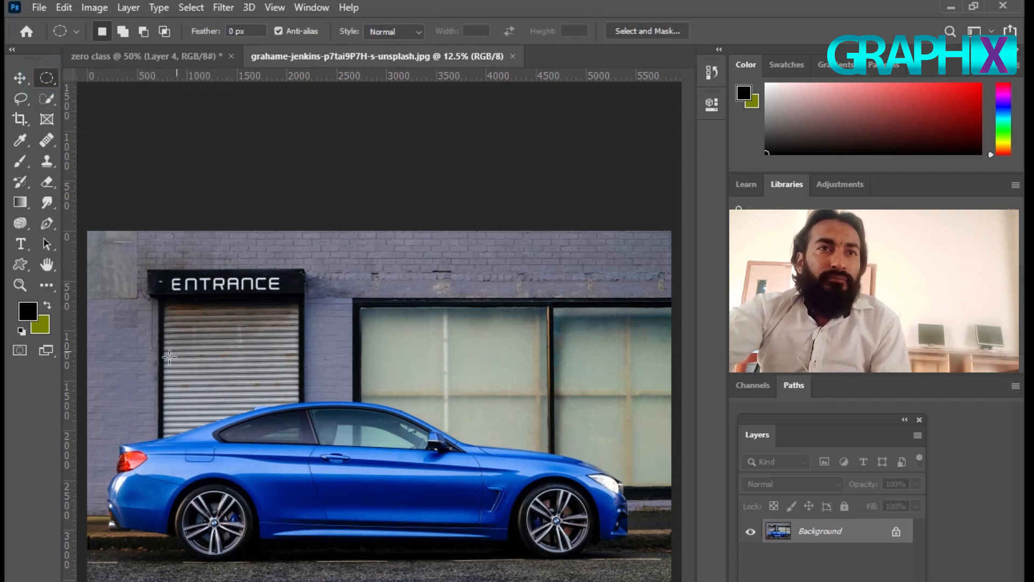
left_click_drag(104, 359, 659, 581)
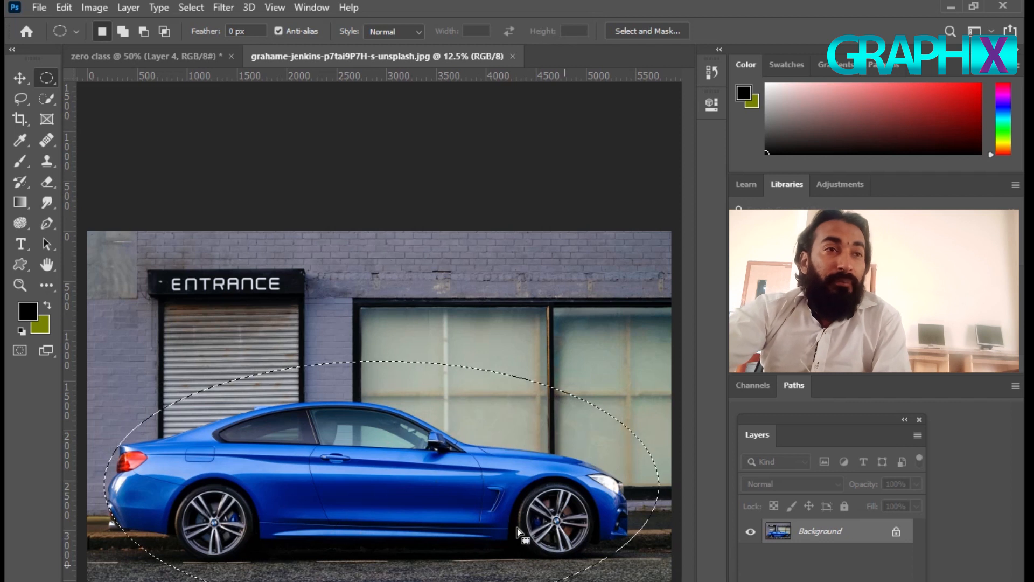
right_click(459, 444)
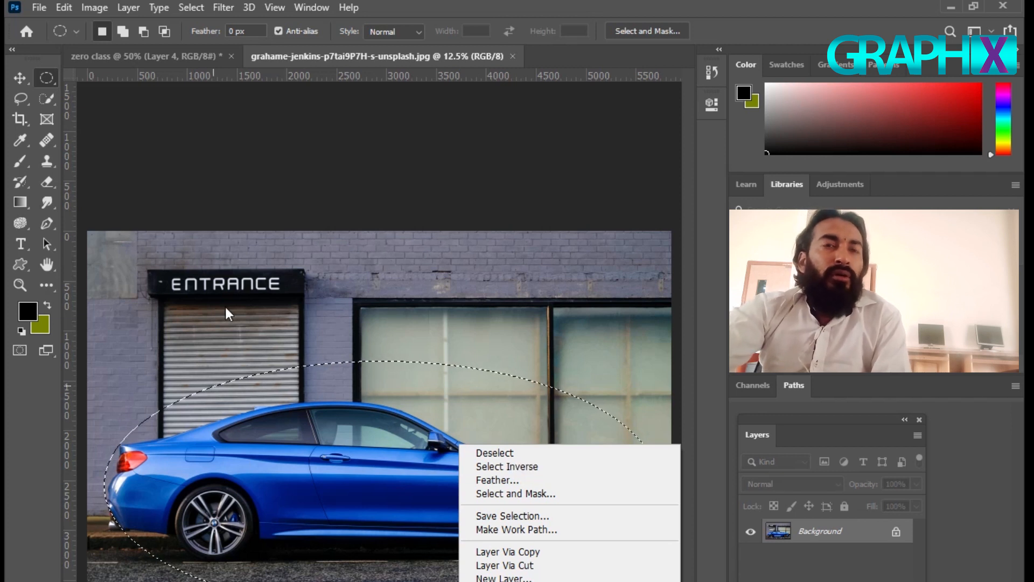
left_click(547, 465)
Step: Feather the inverted selection around the car with a radius of 250 pixels
right_click(488, 332)
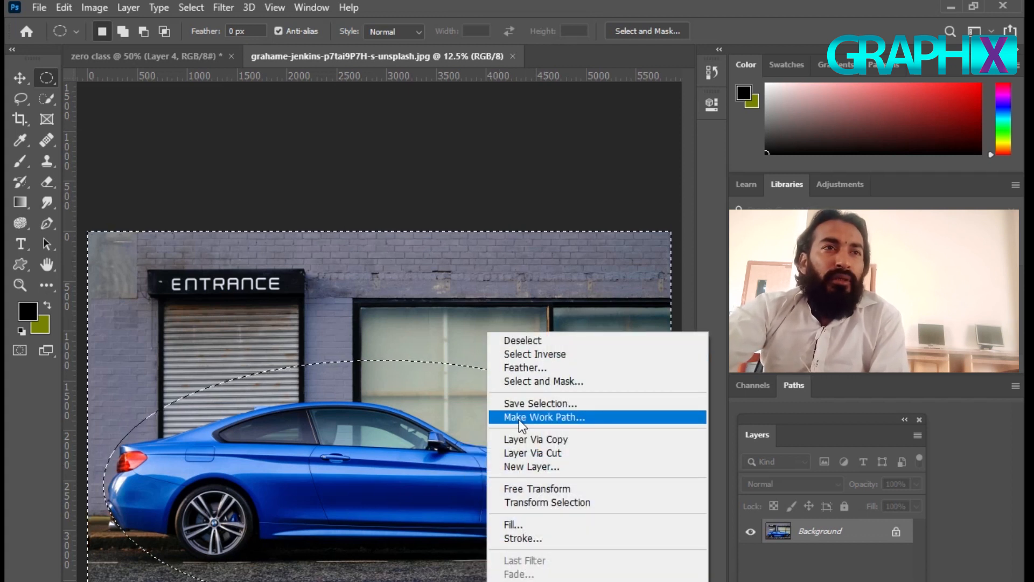
left_click(545, 368)
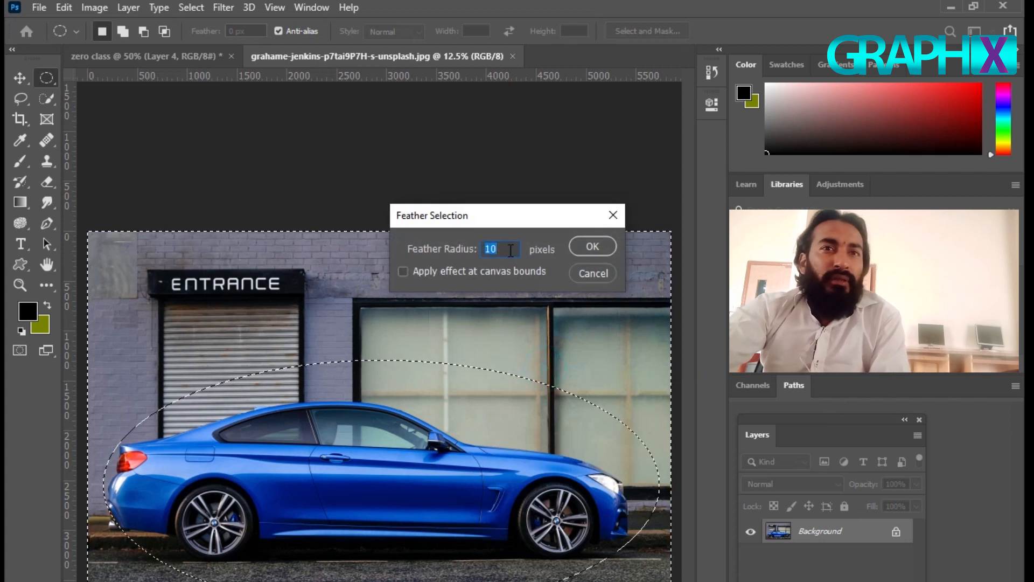
left_click_drag(509, 250, 484, 249)
type("25")
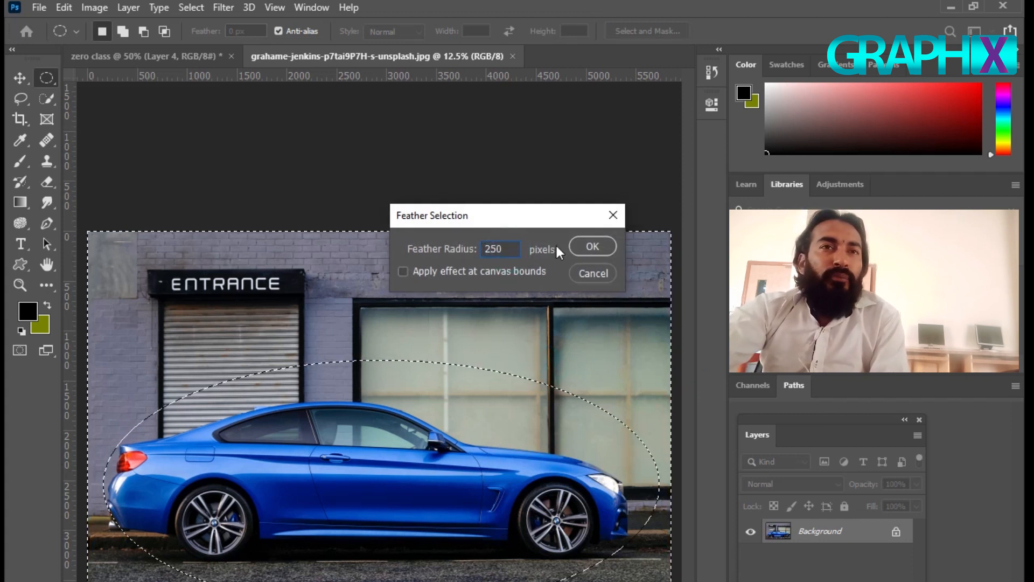
left_click(577, 247)
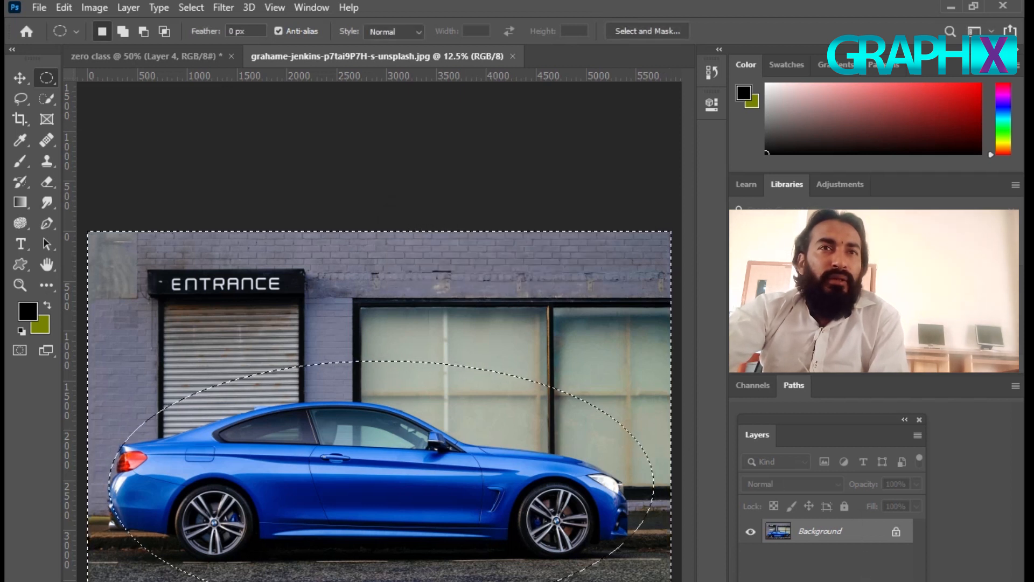
Step: Add a new layer above the photo, fill the feathered selection with the black foreground color, and deselect
left_click(876, 575)
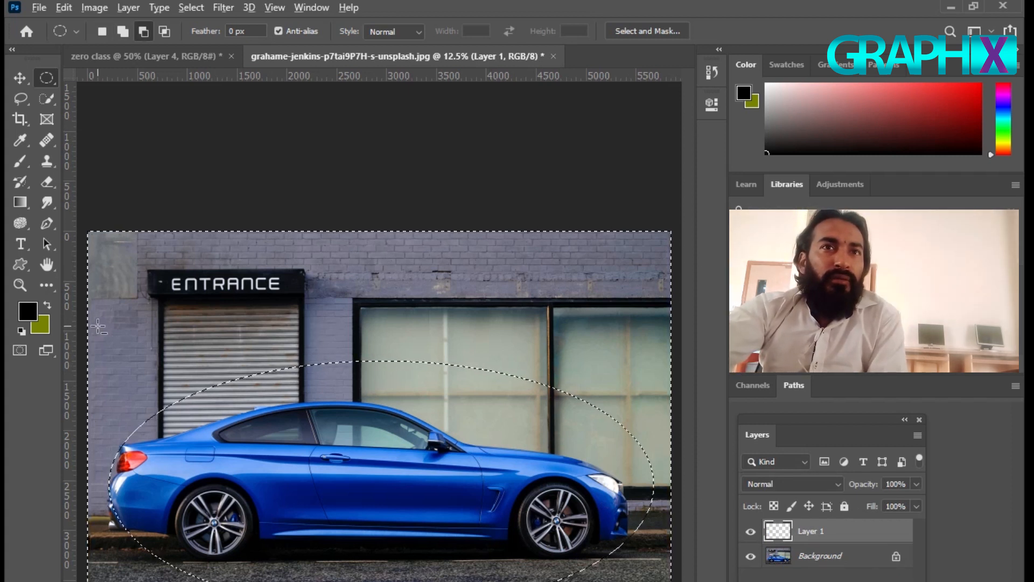
key("alt+BackSpace")
key("ctrl+d")
left_click(436, 504, "ctrl")
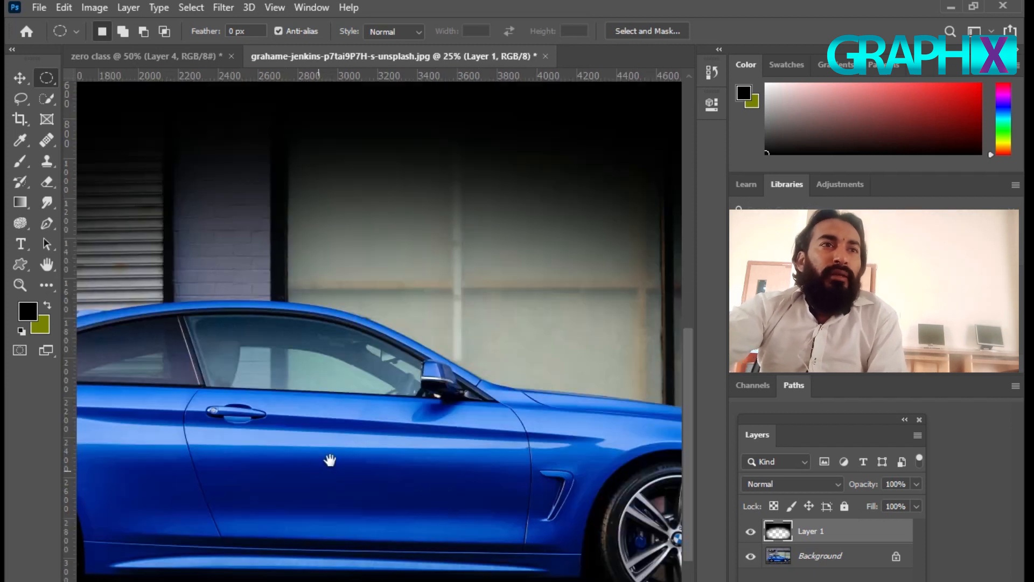
left_click_drag(318, 464, 474, 531)
left_click_drag(357, 445, 419, 506)
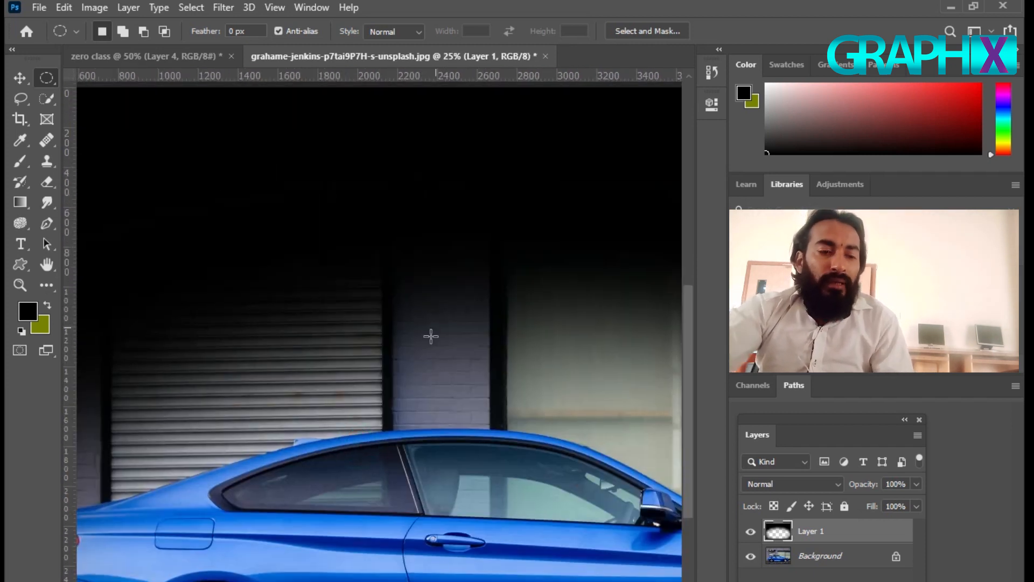